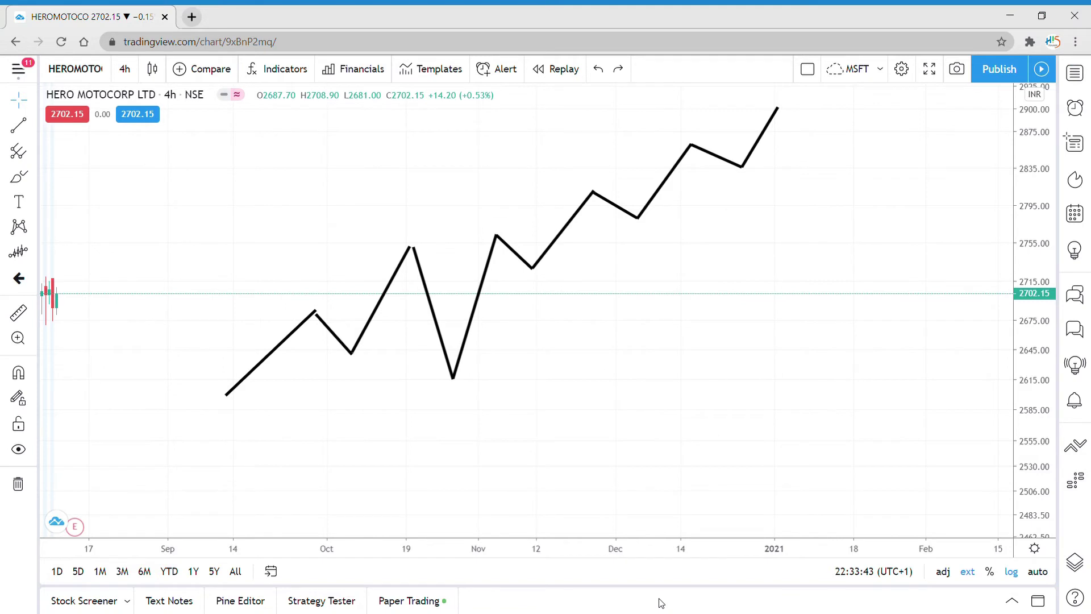
# - Draw a steep trend line from the late-September peak to above the next peak near 2900
pyautogui.click(19, 125)
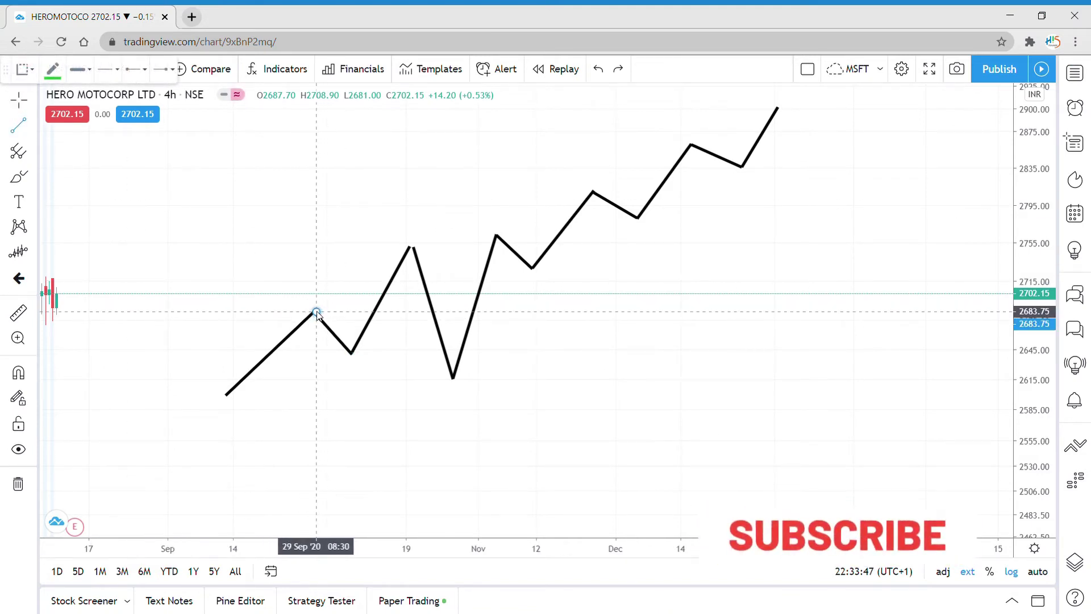
pyautogui.click(317, 312)
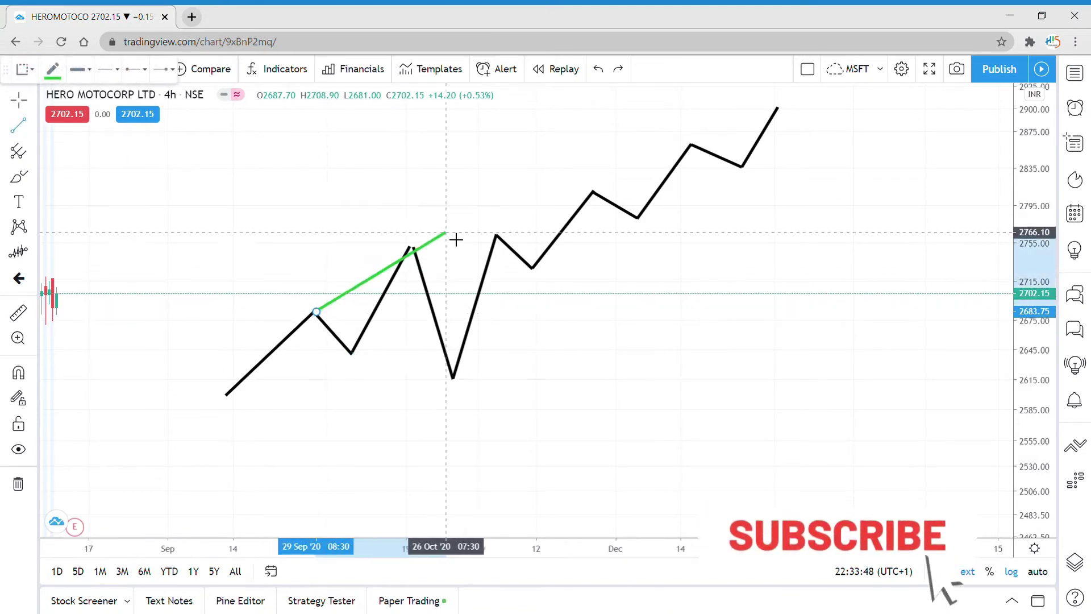
pyautogui.click(620, 106)
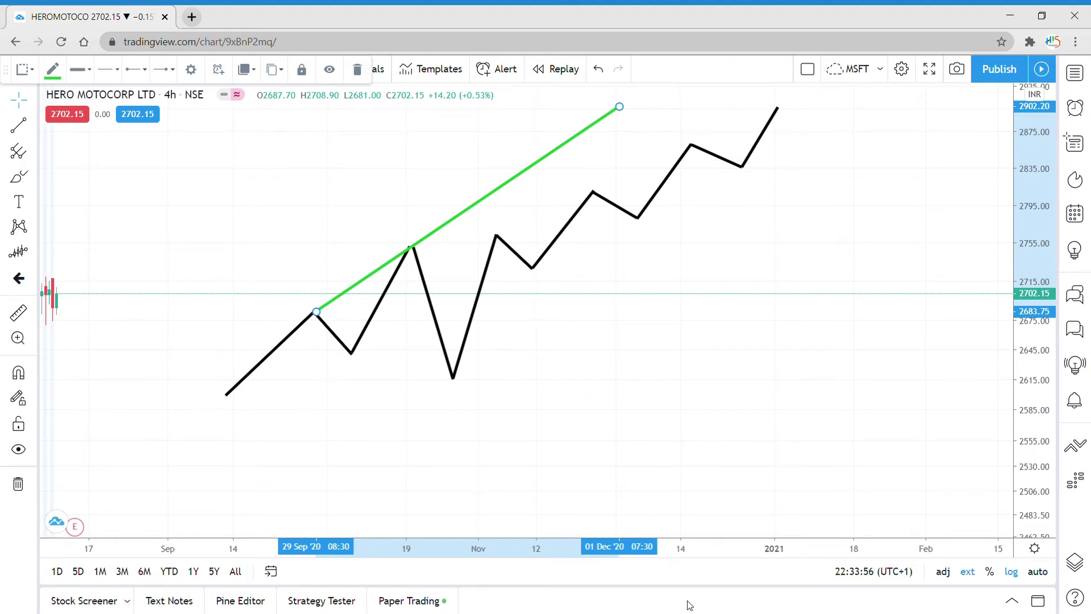
# - Draw a flatter trend line from the 29 Sep high past the final January peaks
pyautogui.click(19, 125)
pyautogui.click(316, 312)
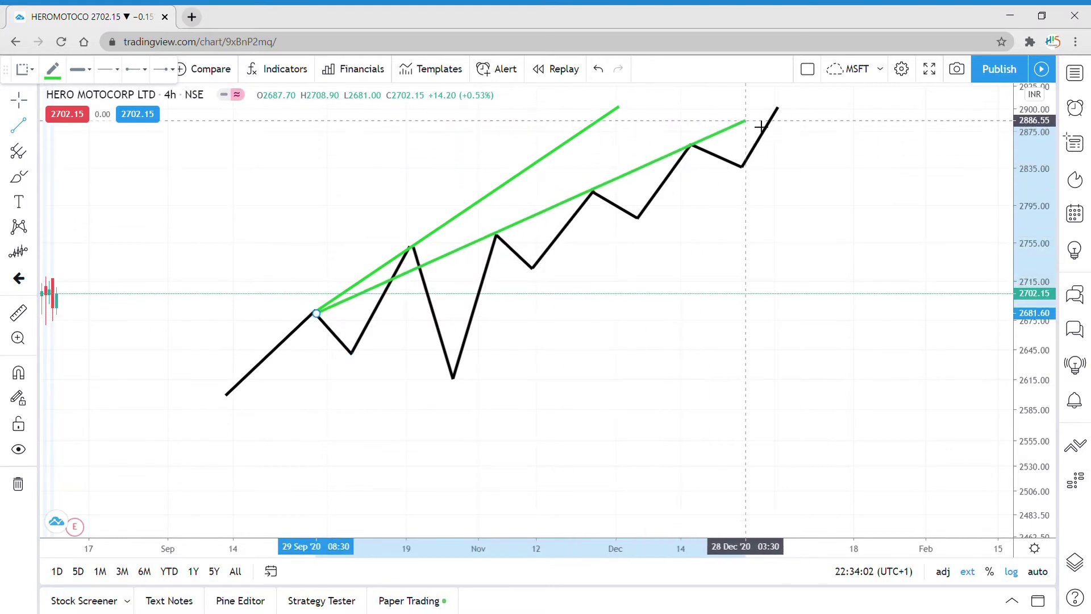
pyautogui.click(789, 100)
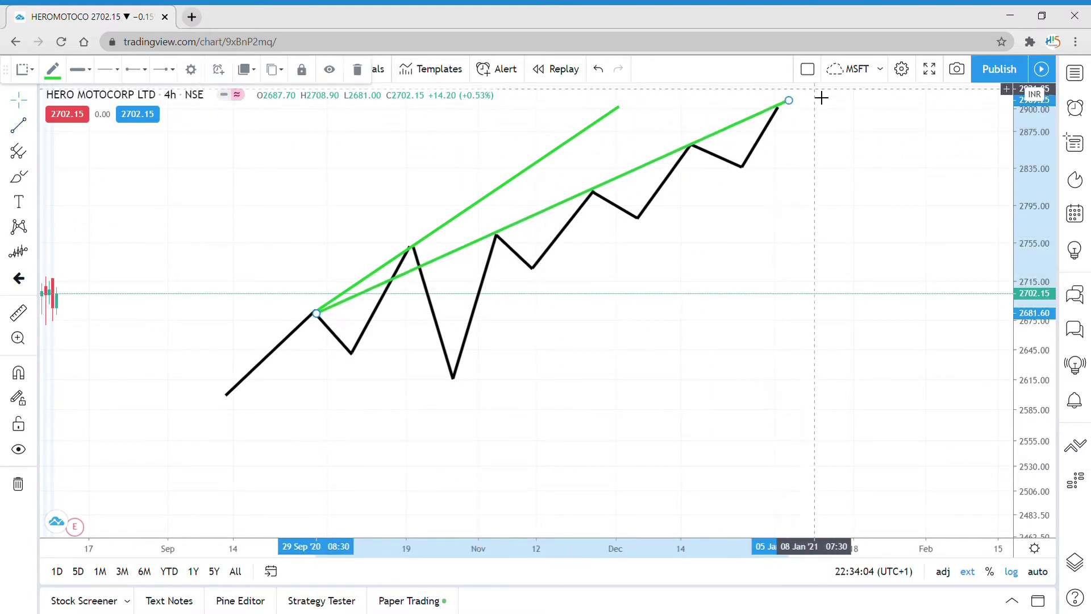
pyautogui.click(471, 231)
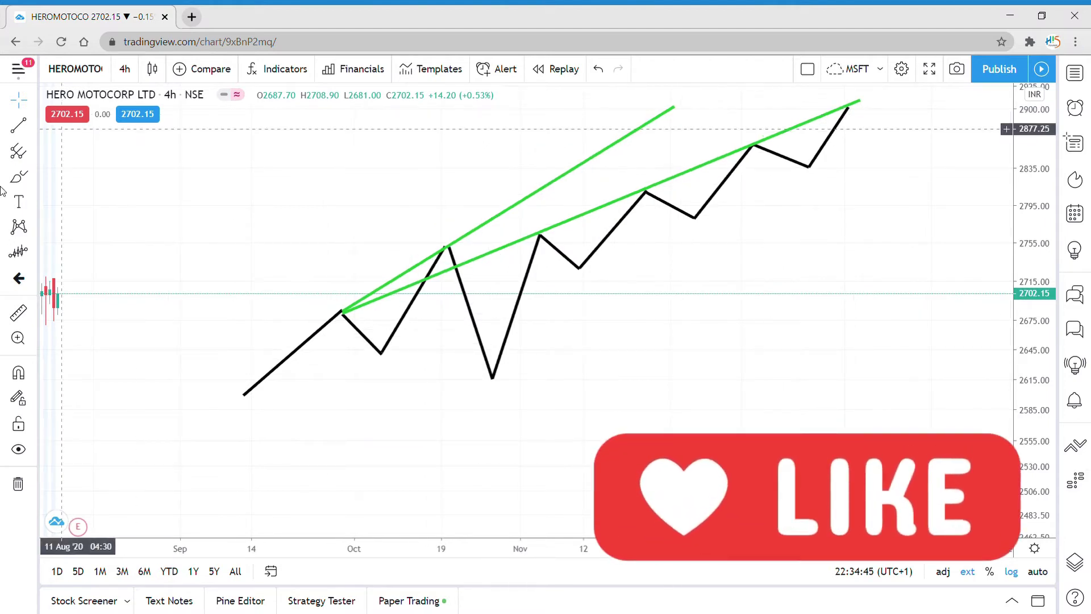
# - Draw a red trend line from the early-October trough along the later rising lows
pyautogui.click(27, 130)
pyautogui.click(52, 69)
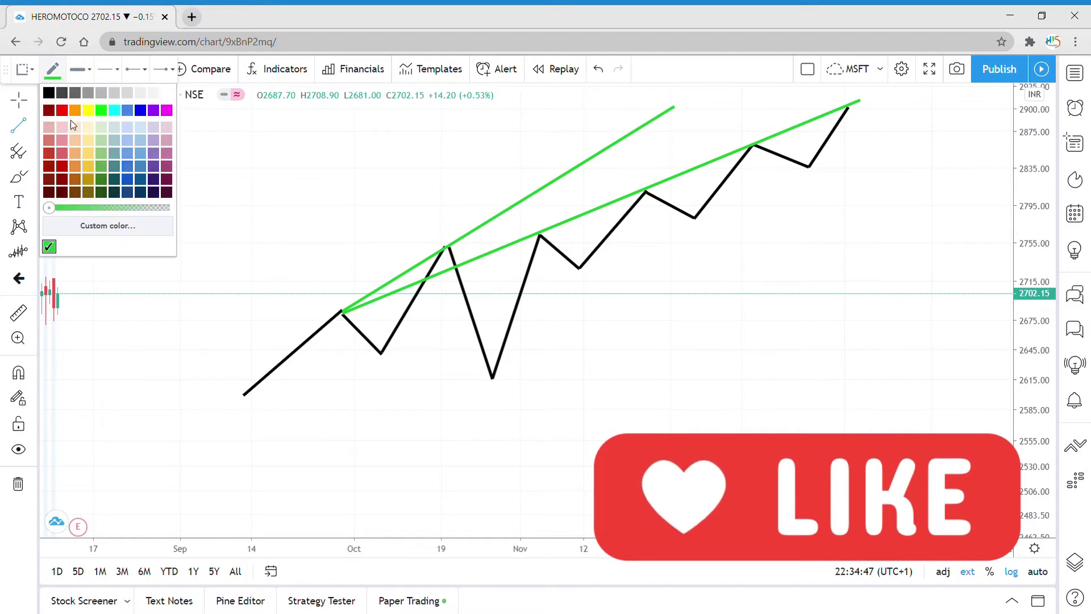
pyautogui.click(54, 105)
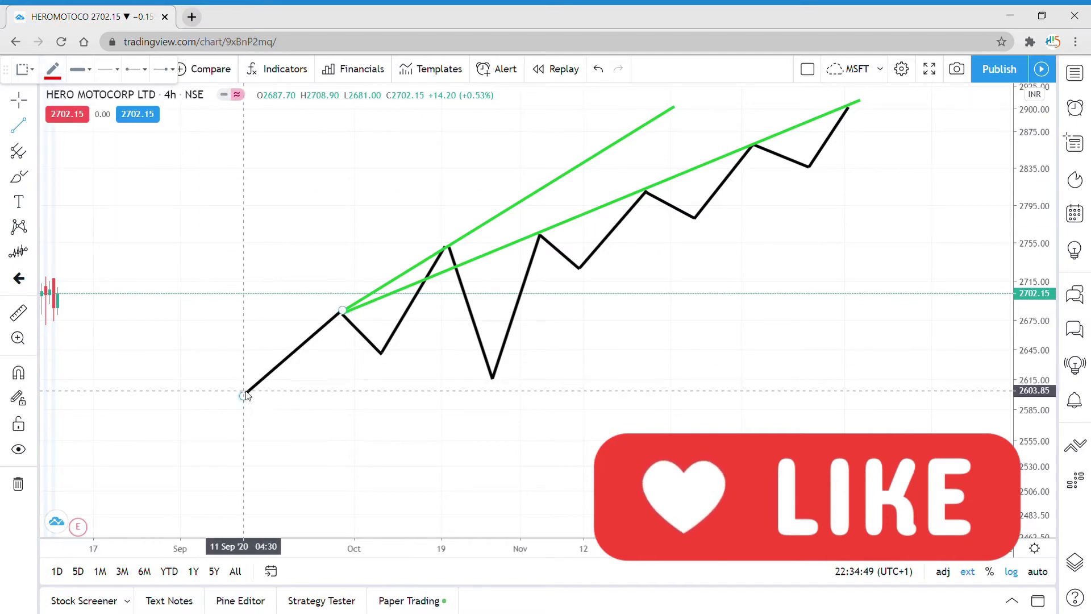
pyautogui.click(383, 354)
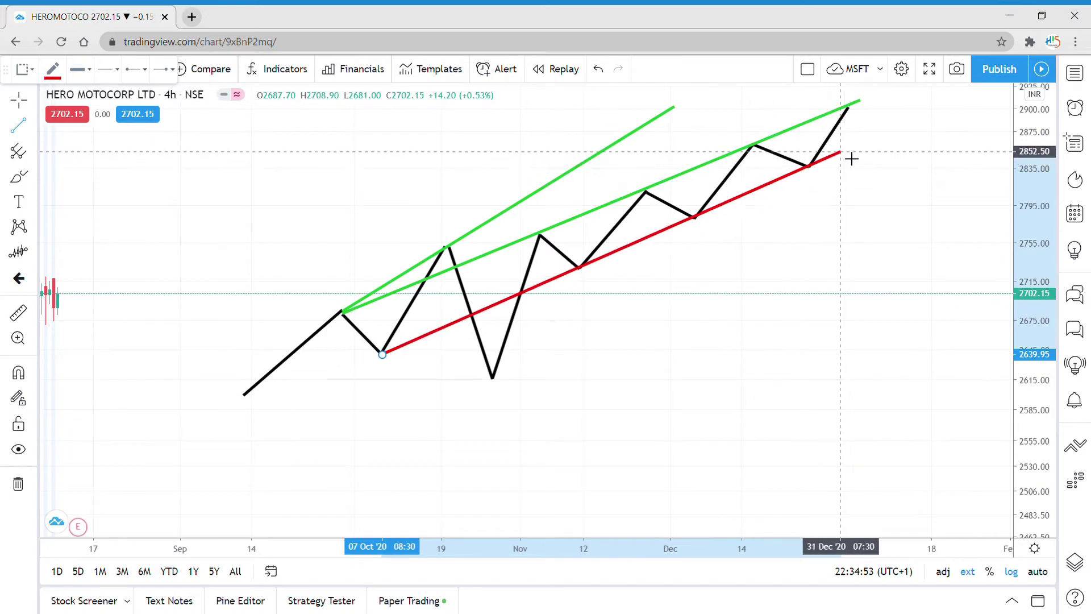
pyautogui.click(869, 142)
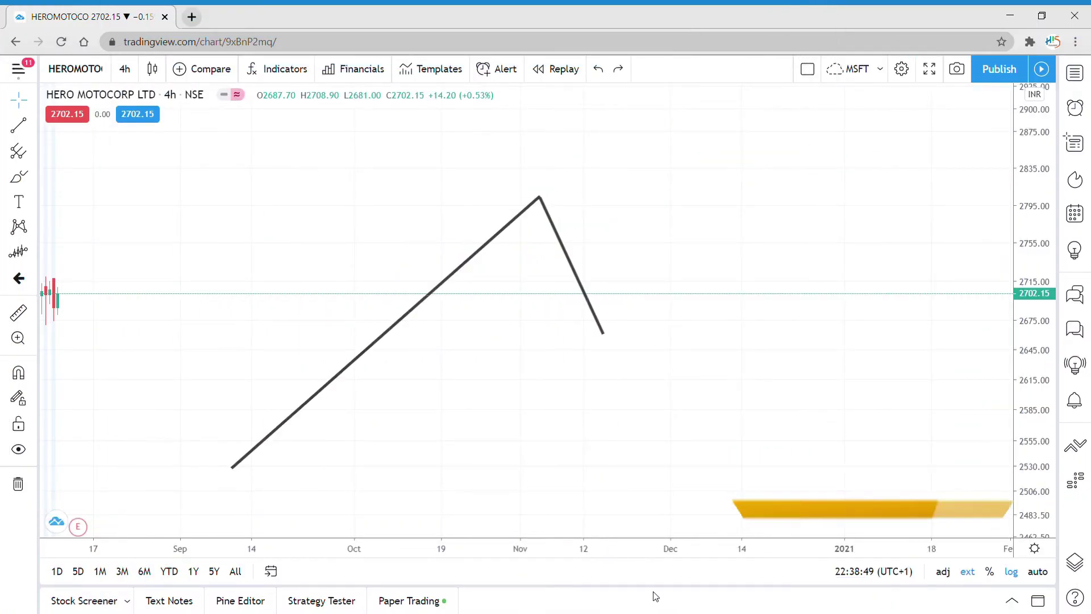
# - Draw a bright green trend line over the peak near 2838
pyautogui.click(19, 126)
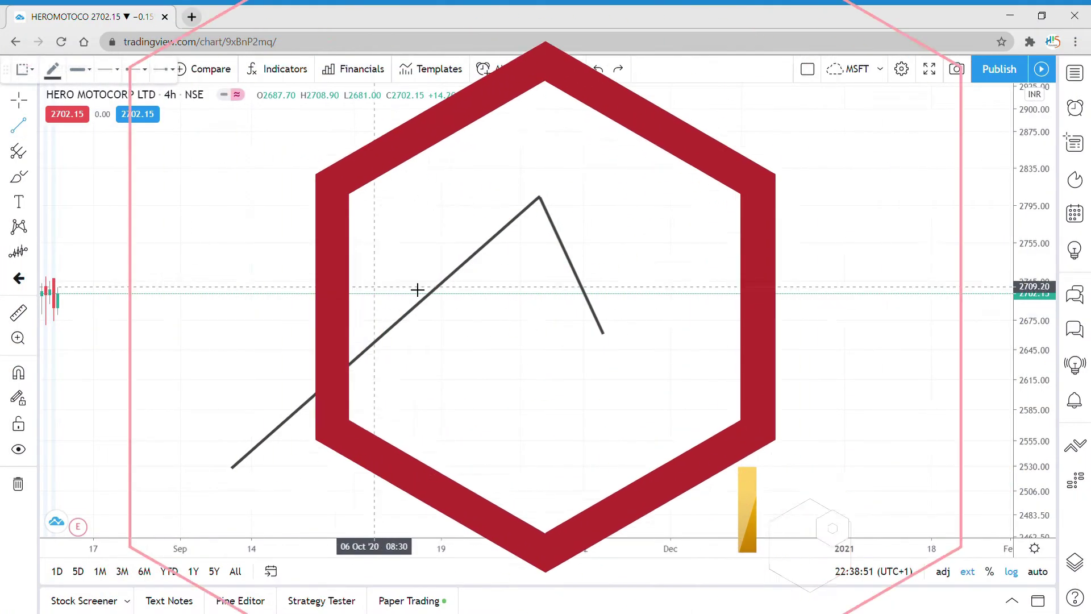
pyautogui.click(449, 216)
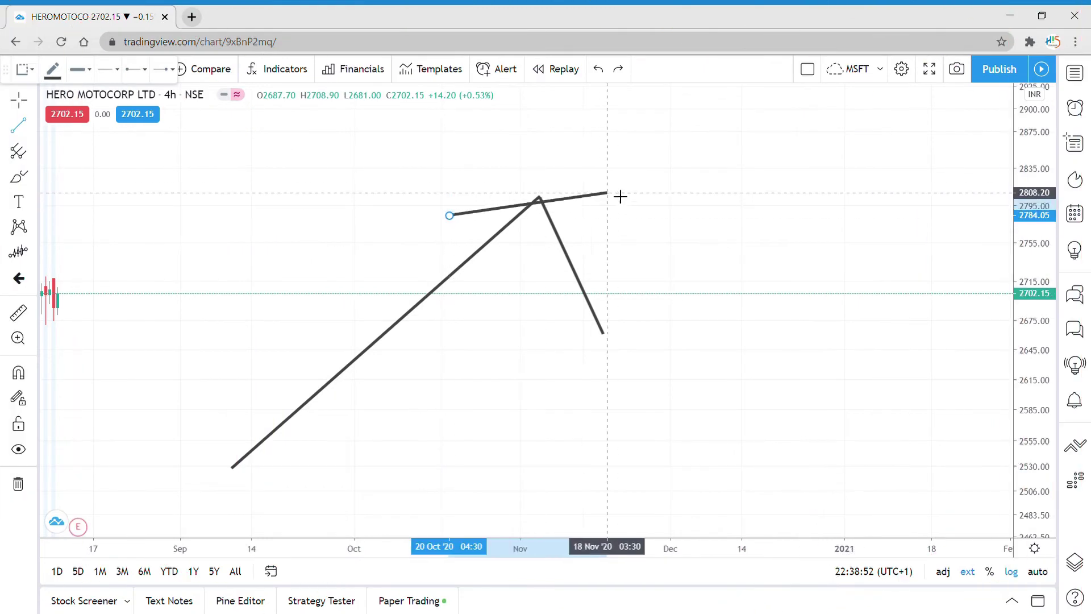
pyautogui.click(678, 165)
pyautogui.click(52, 69)
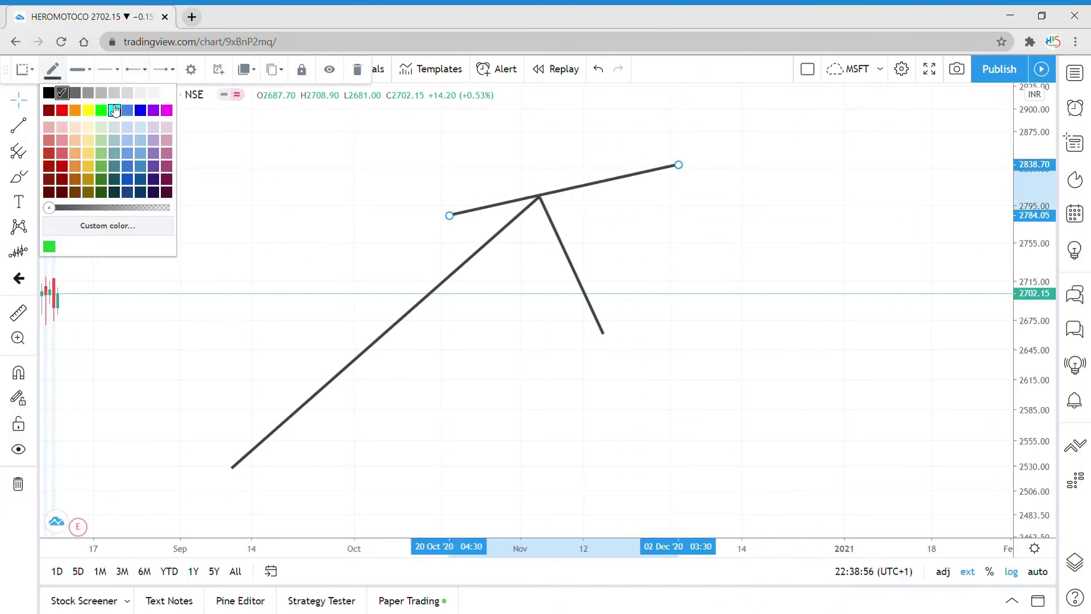
pyautogui.click(102, 110)
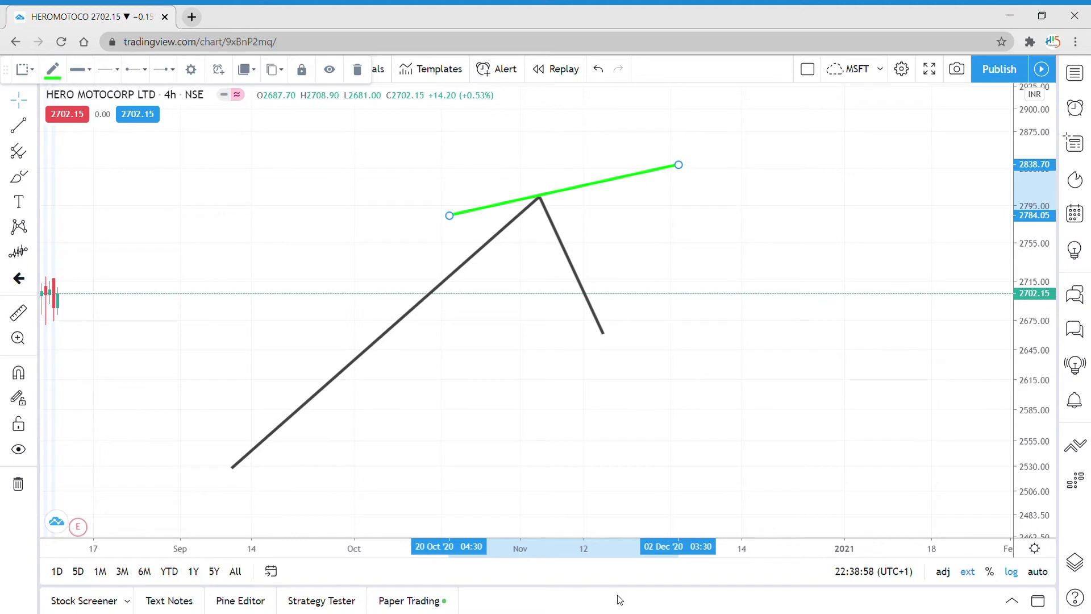
# - Draw a black rising segment from the trough up to the resistance line
pyautogui.click(19, 125)
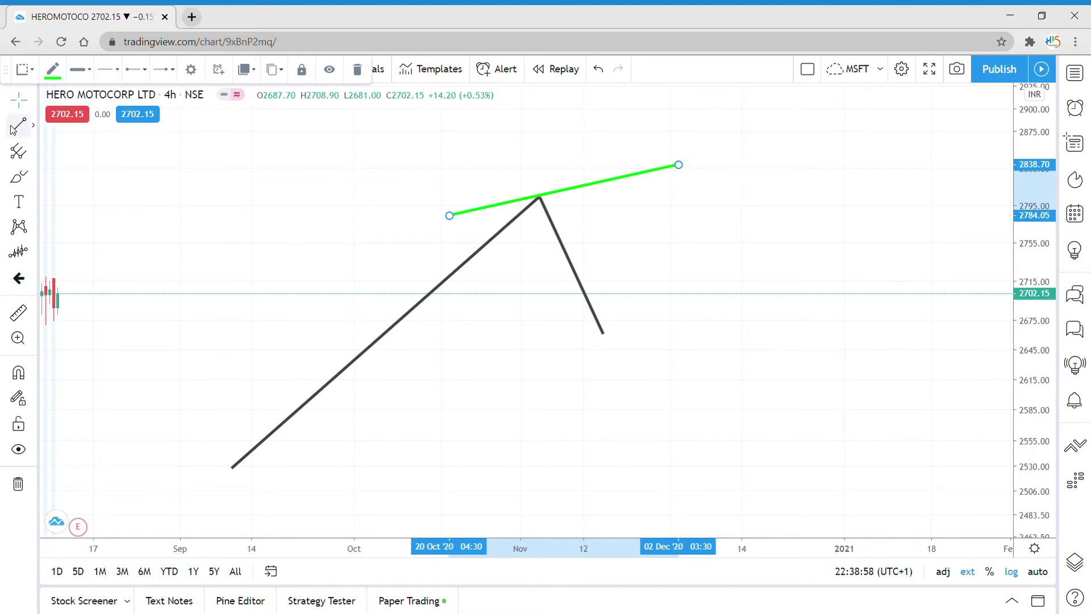
pyautogui.click(604, 336)
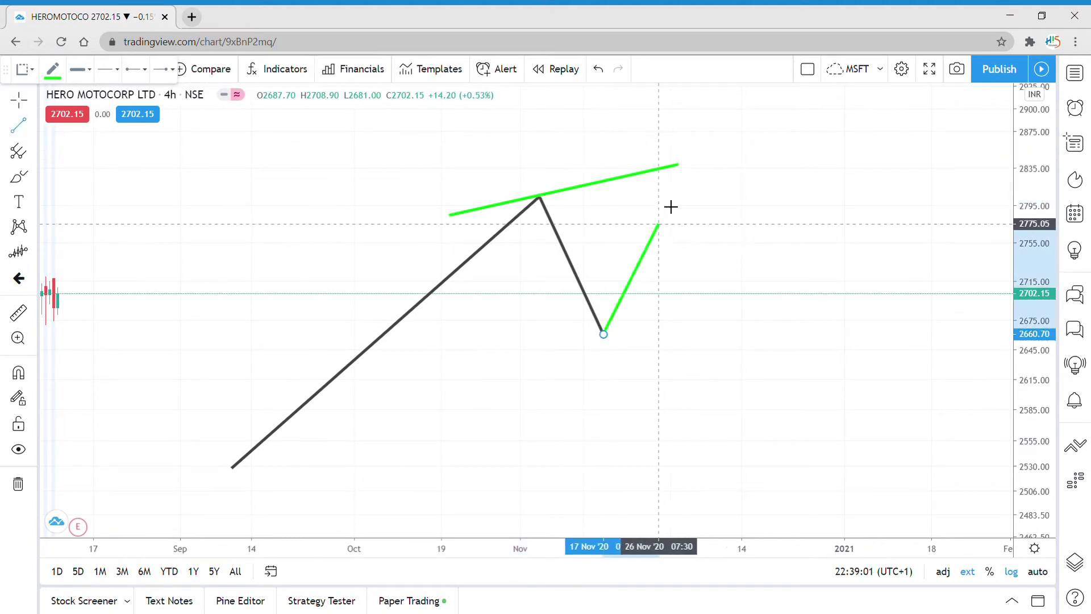
pyautogui.click(682, 177)
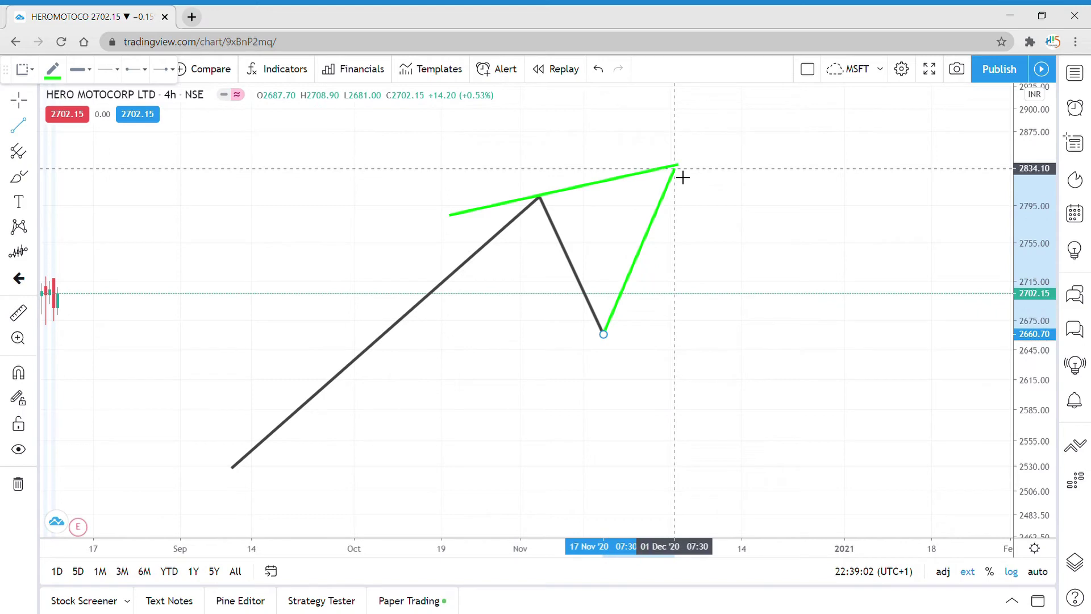
pyautogui.click(53, 70)
pyautogui.click(48, 104)
# - Draw a segment from the higher peak down to about 2755, then anchor another line at the trough
pyautogui.hotkey('alt', 't')
pyautogui.click(679, 171)
pyautogui.click(761, 242)
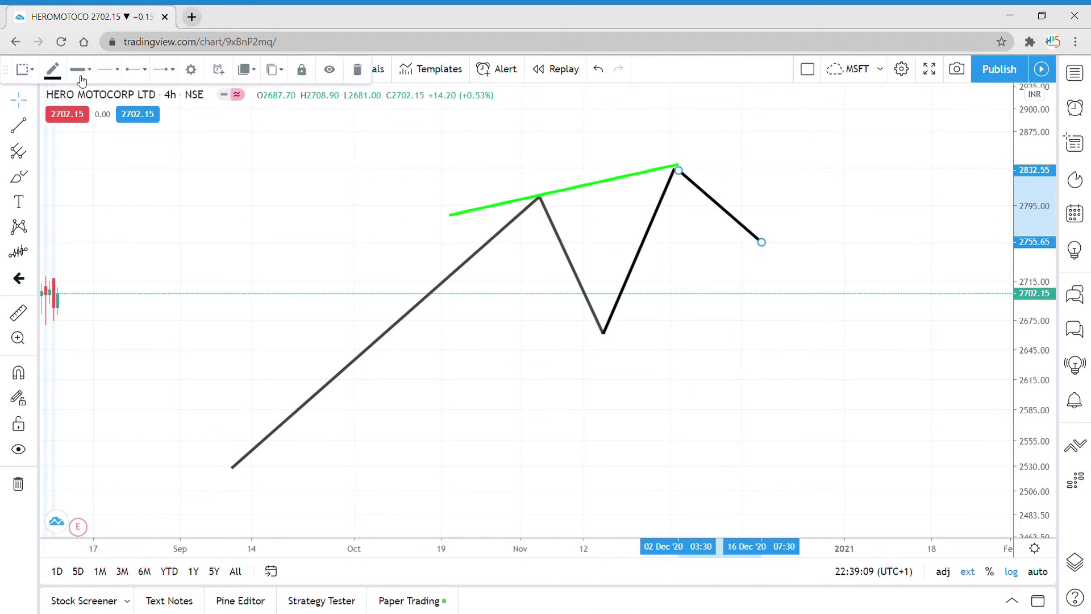
pyautogui.click(17, 127)
pyautogui.click(606, 339)
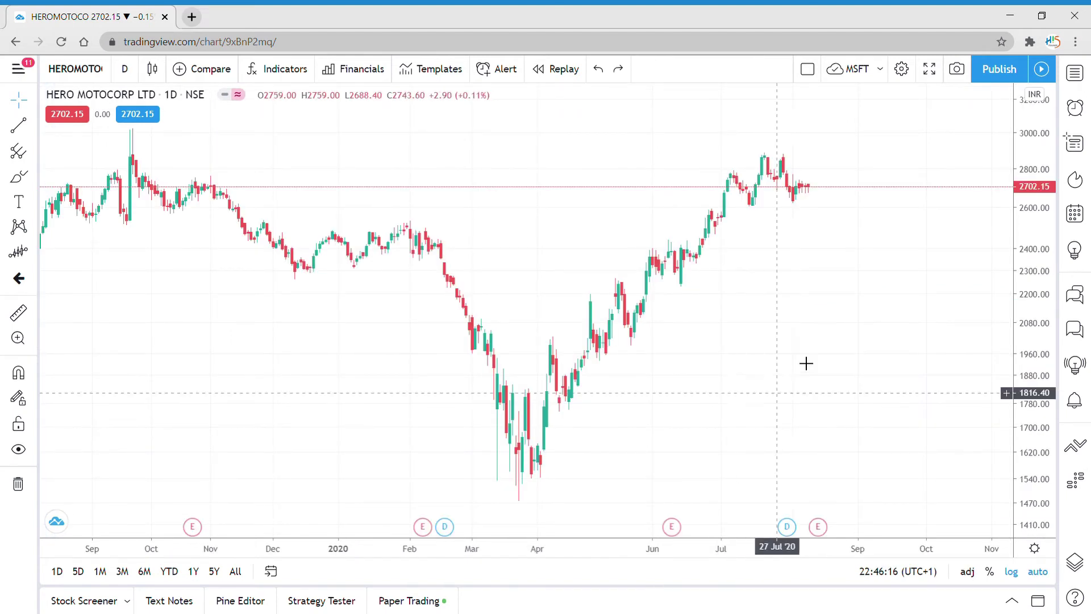
# - Channel the rally with lines from the 21 Apr low and 8 Apr high up to August, near 3057
pyautogui.hotkey('alt', 't')
pyautogui.click(568, 400)
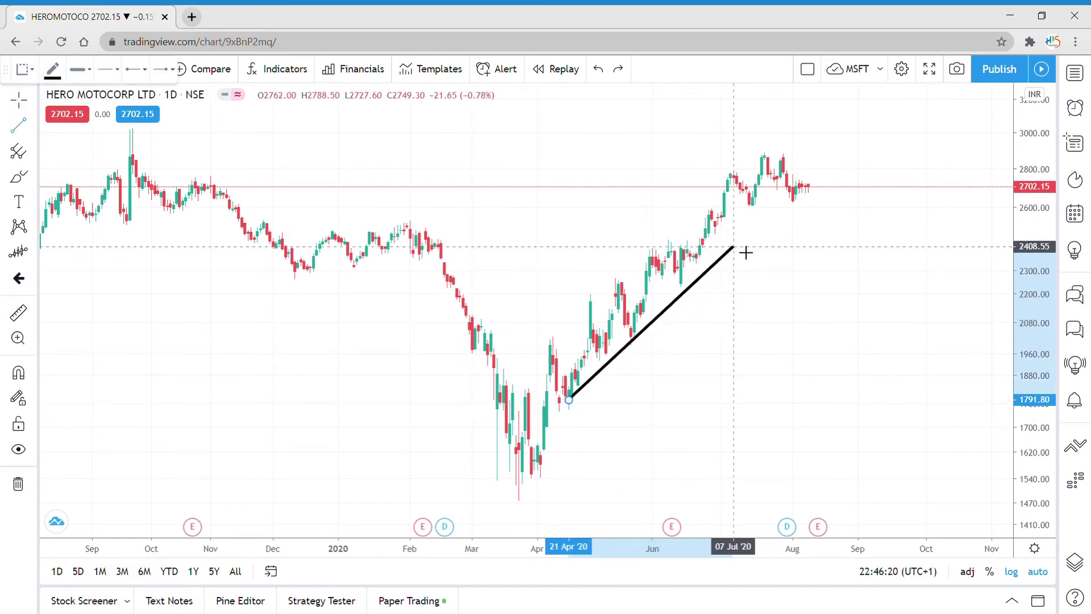
pyautogui.click(817, 164)
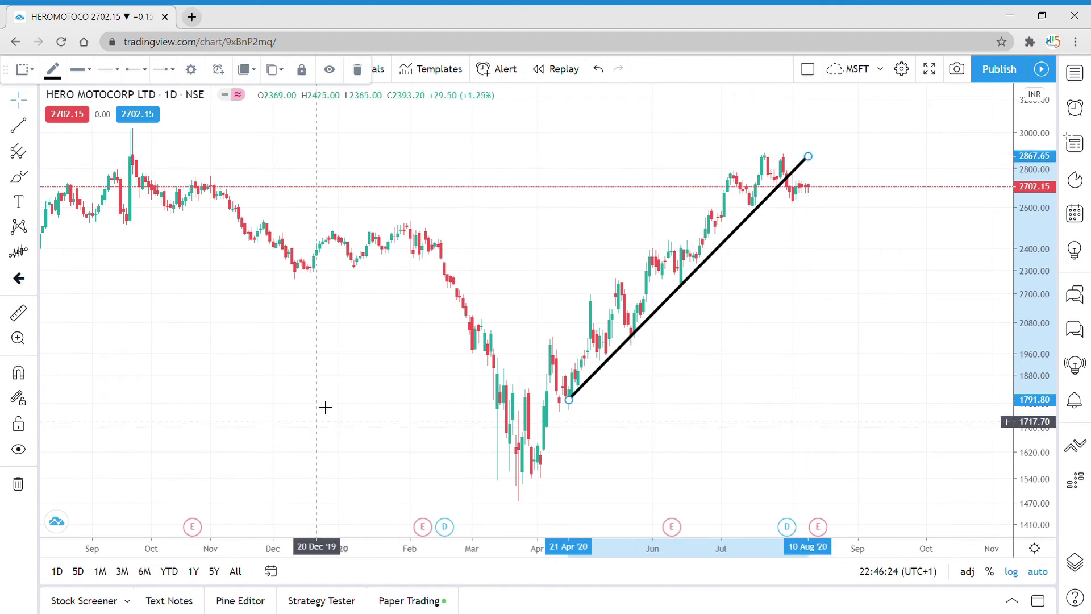
pyautogui.click(18, 124)
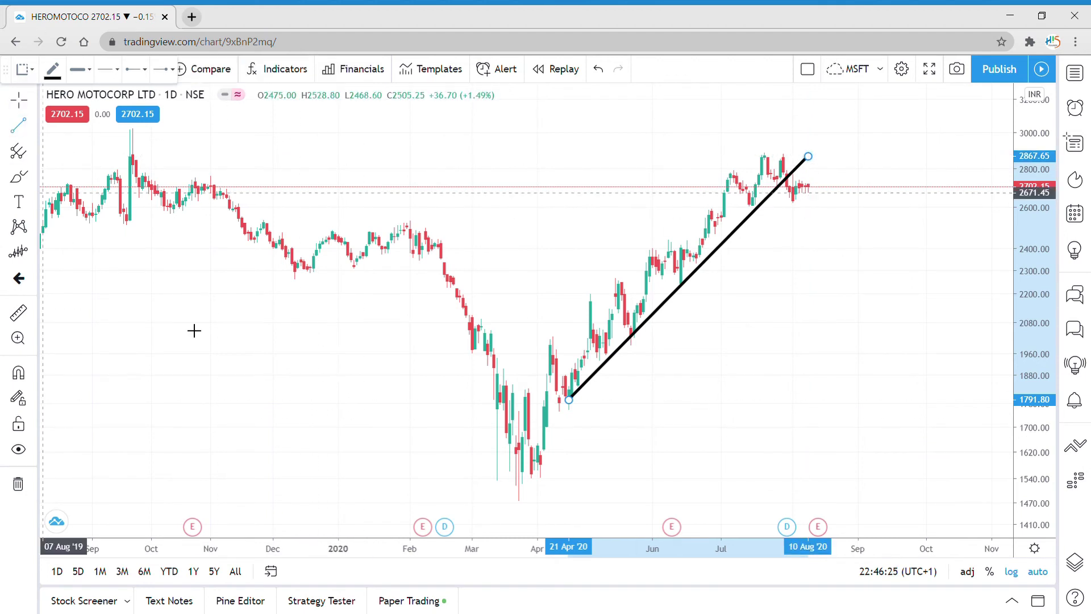
pyautogui.click(546, 346)
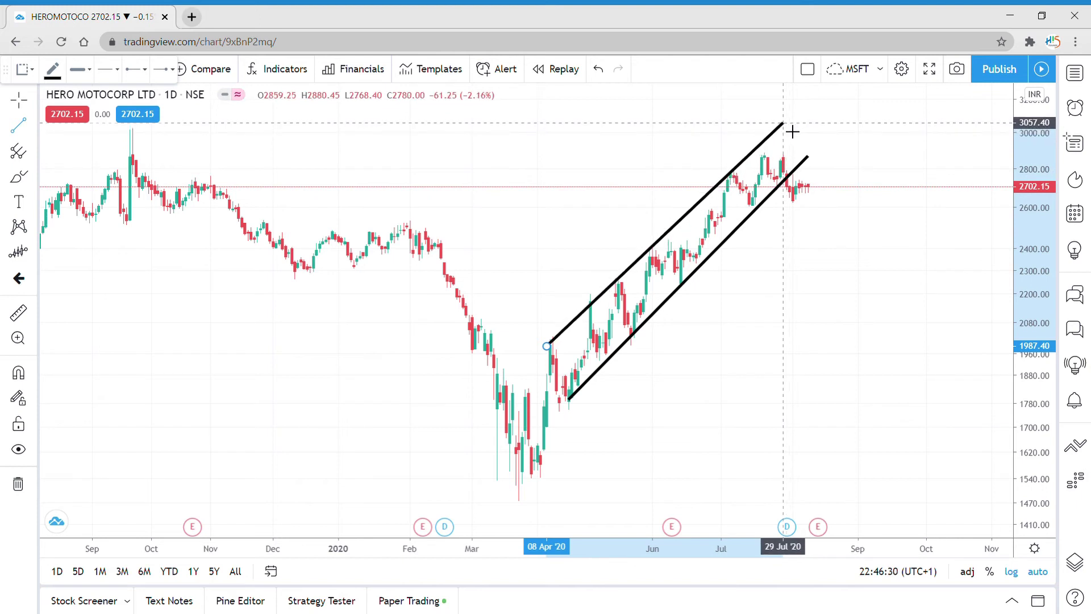
pyautogui.click(783, 123)
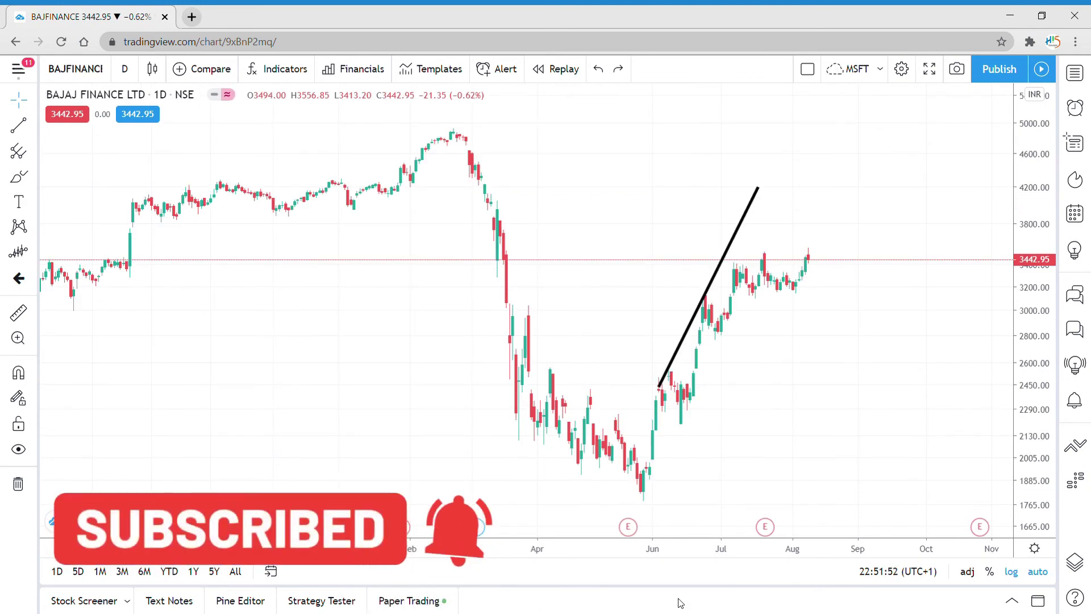
# - Redo the undone parallel line, then deselect and reselect the MSFT parallel channel
pyautogui.hotkey('ctrl', 'y')
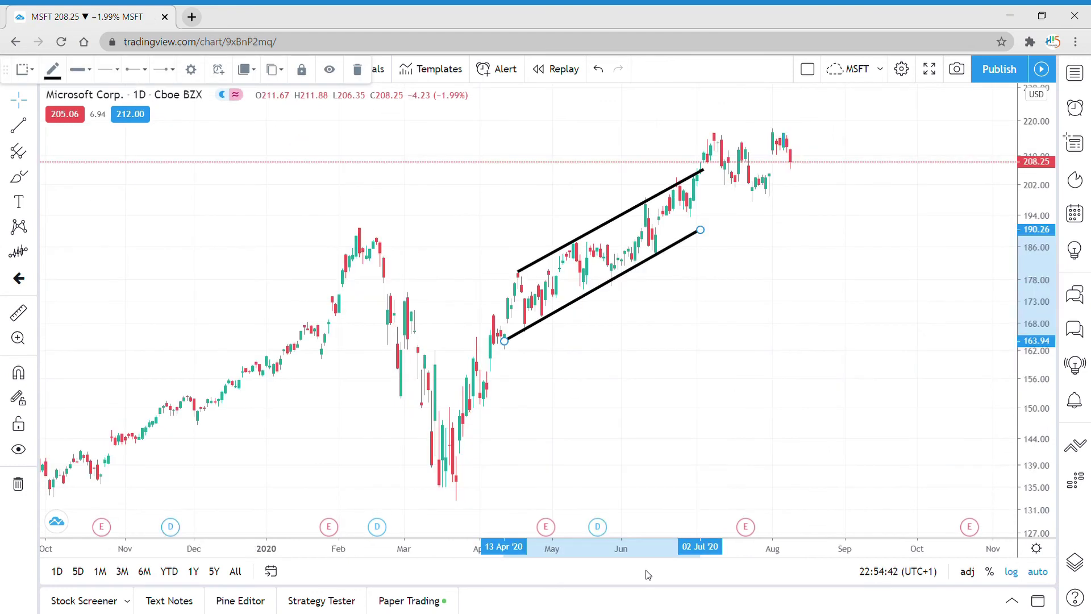
pyautogui.click(670, 204)
pyautogui.click(670, 205)
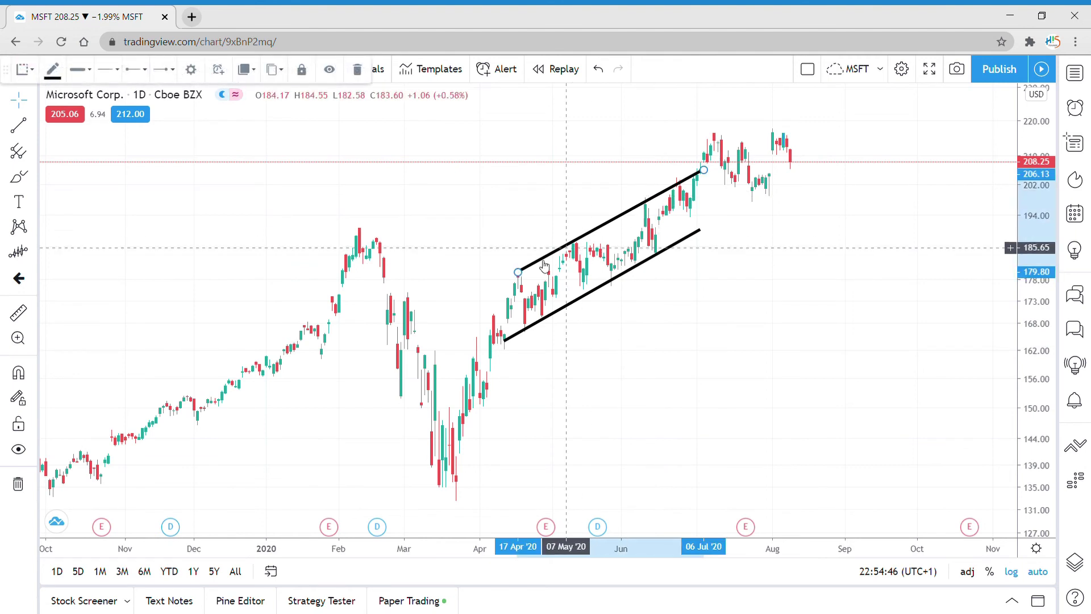